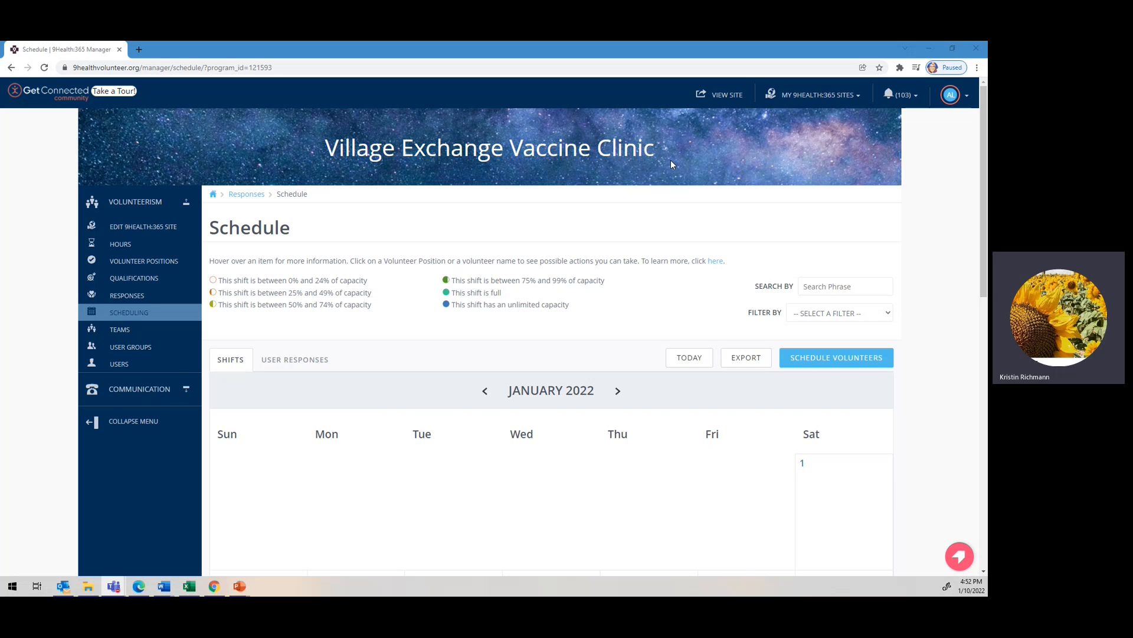
Leave the managed-sites list unchanged and open the clinic's Manage Users list of 74 users.
click(846, 97)
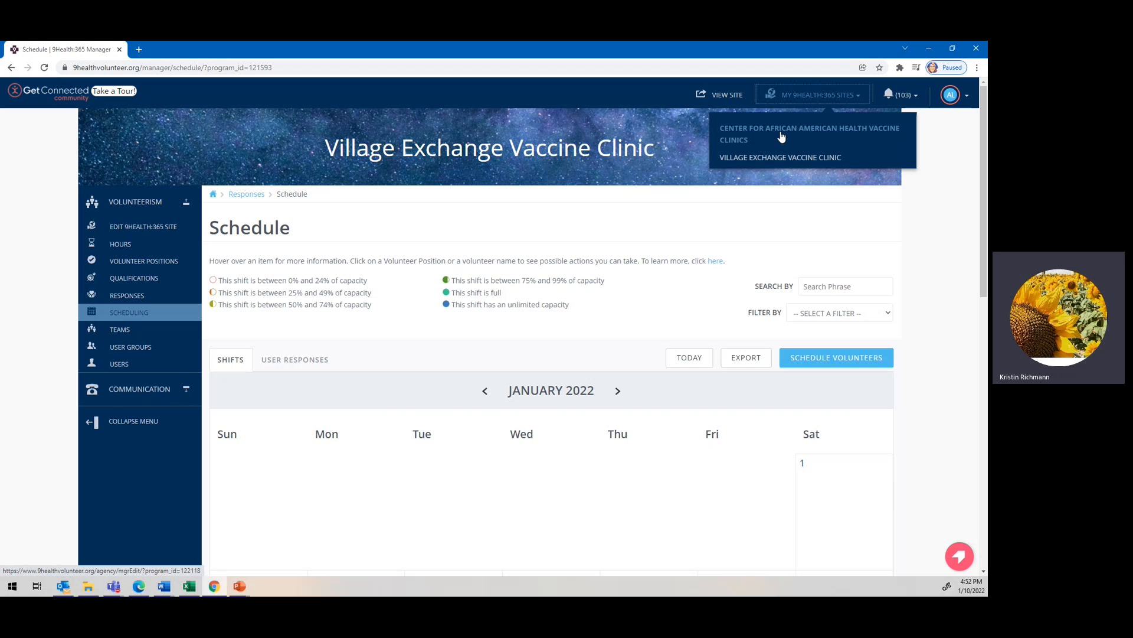
click(678, 142)
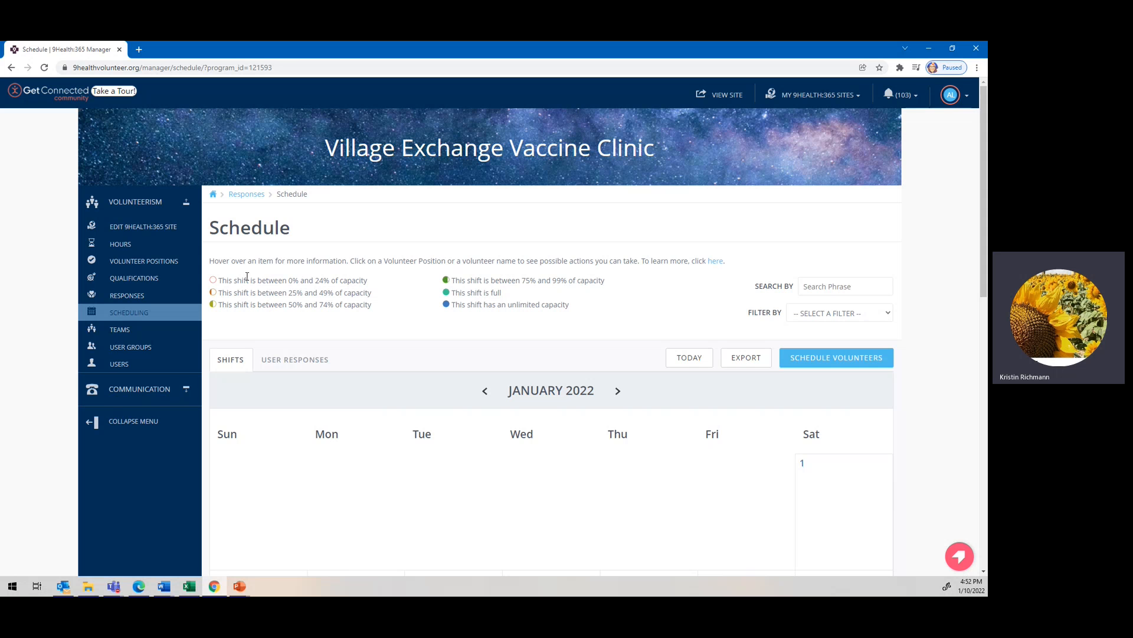
click(121, 366)
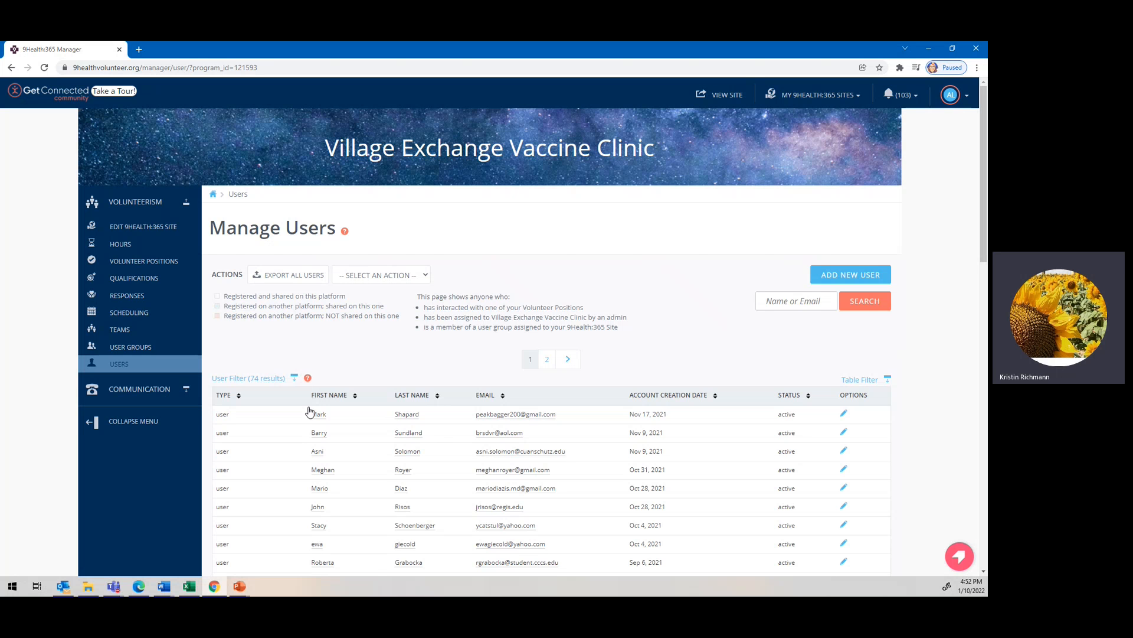
Expand the user filter and set it to match Any condition, keeping one condition row.
click(270, 379)
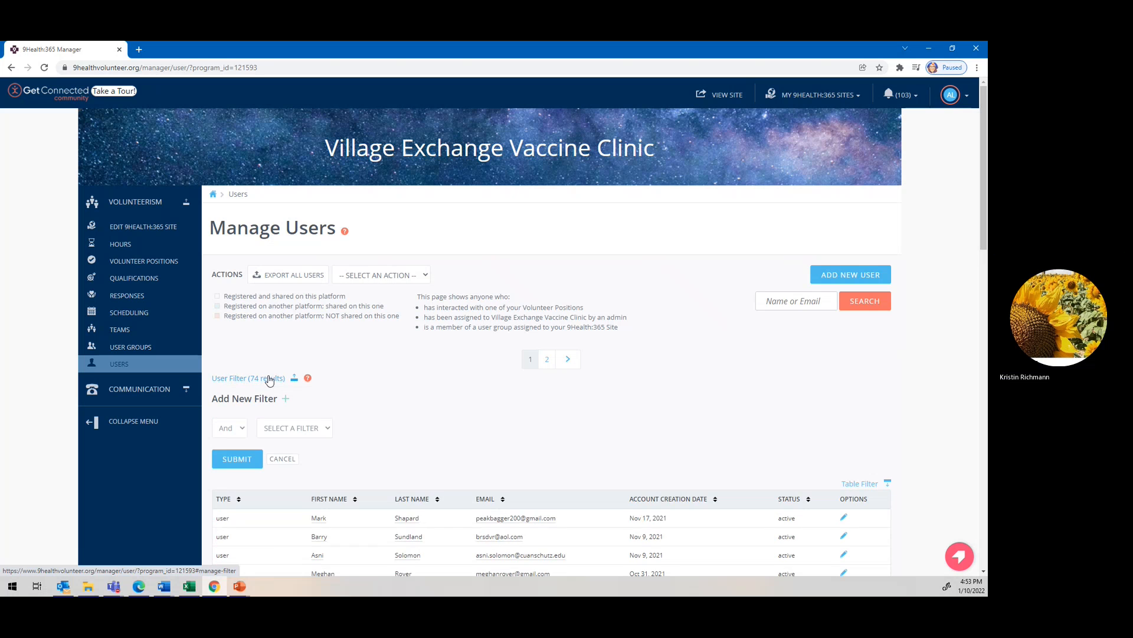
click(240, 429)
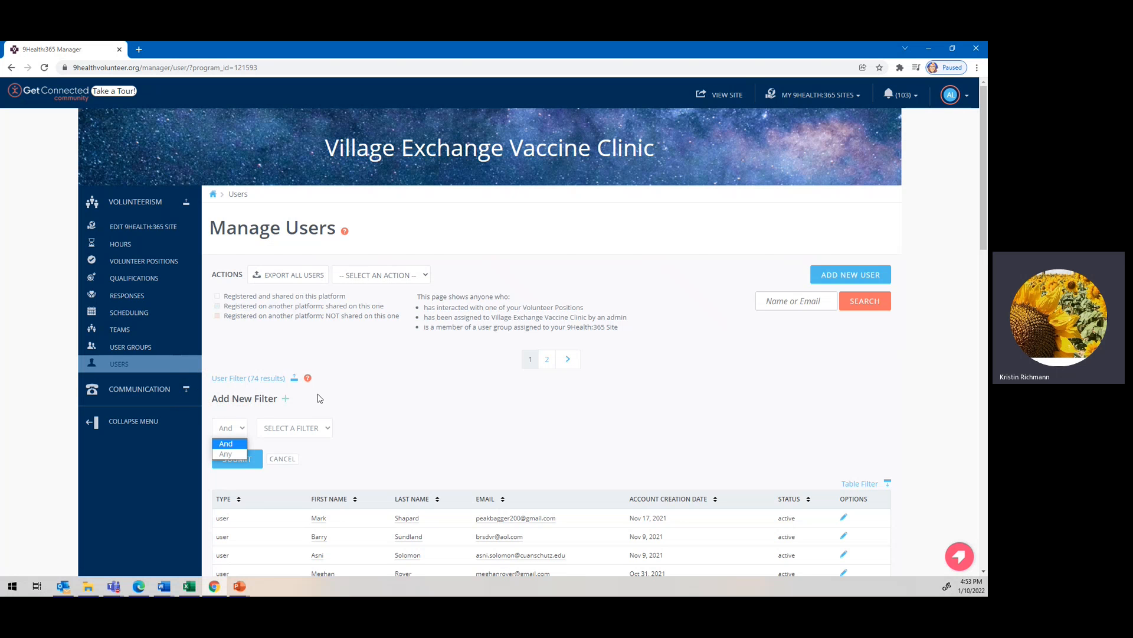
click(286, 404)
click(286, 404)
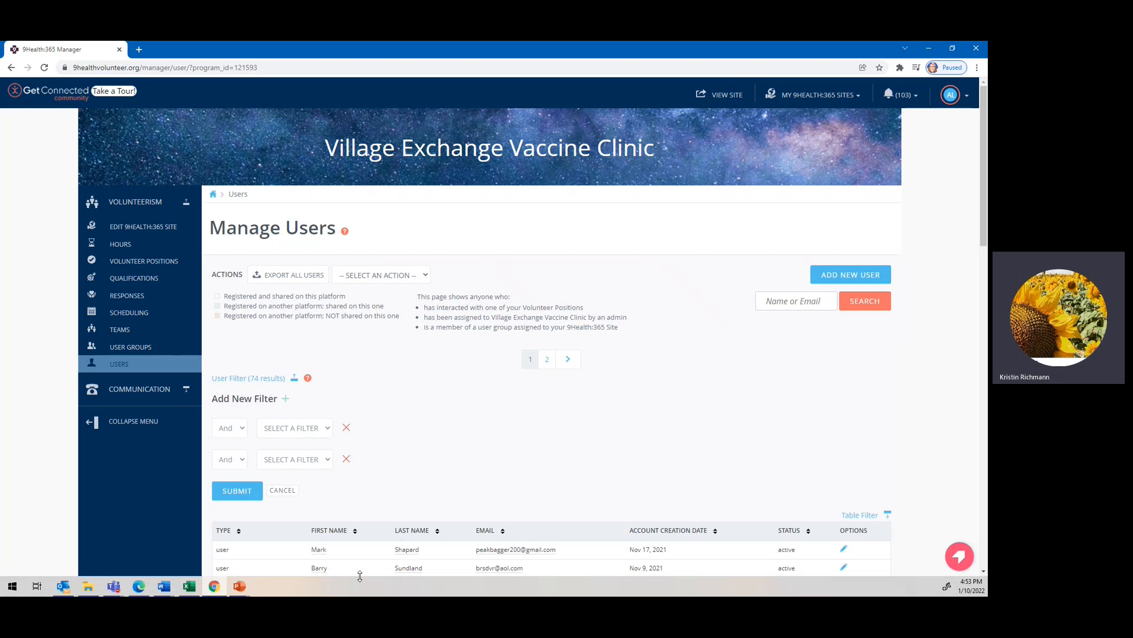
click(242, 433)
click(229, 458)
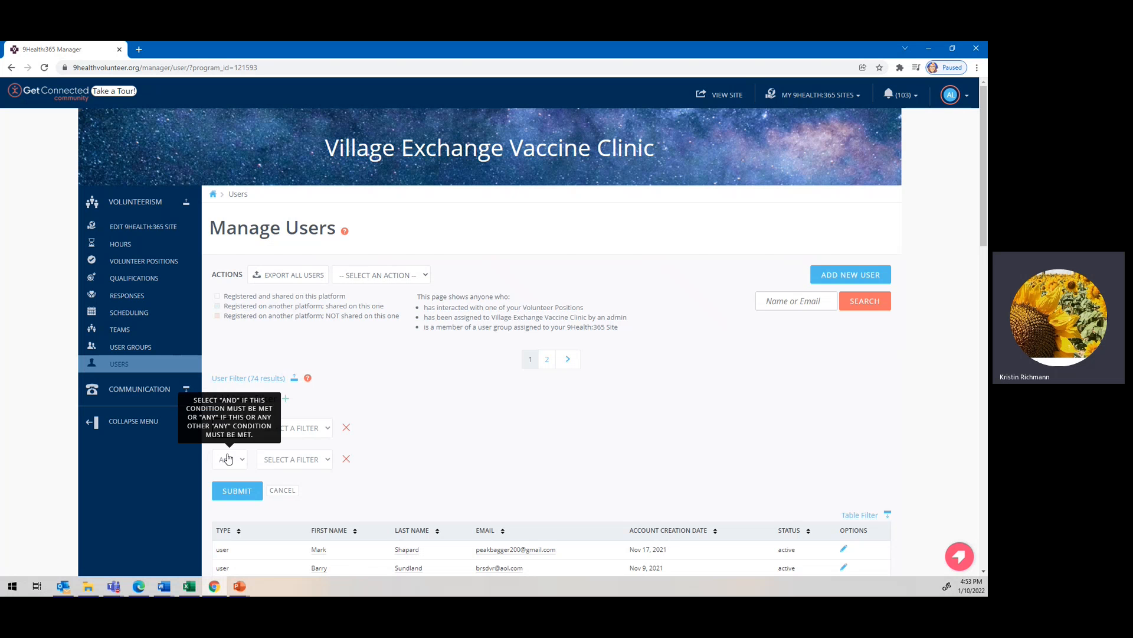
click(346, 459)
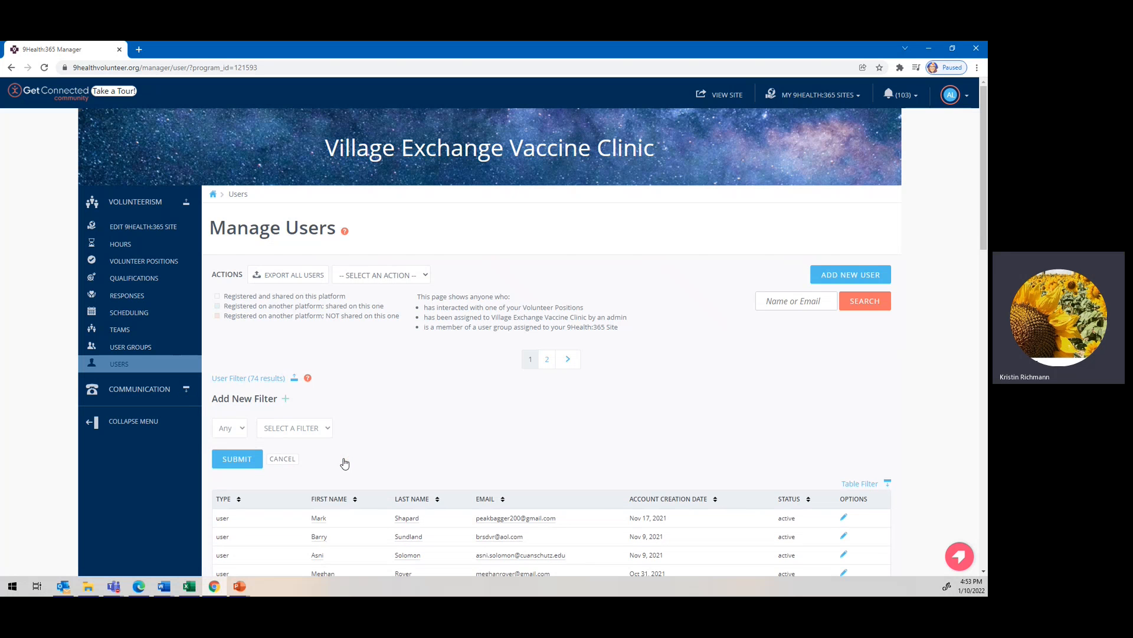
Set the condition's category to Volunteer with the field Volunteer Position Response.
click(323, 429)
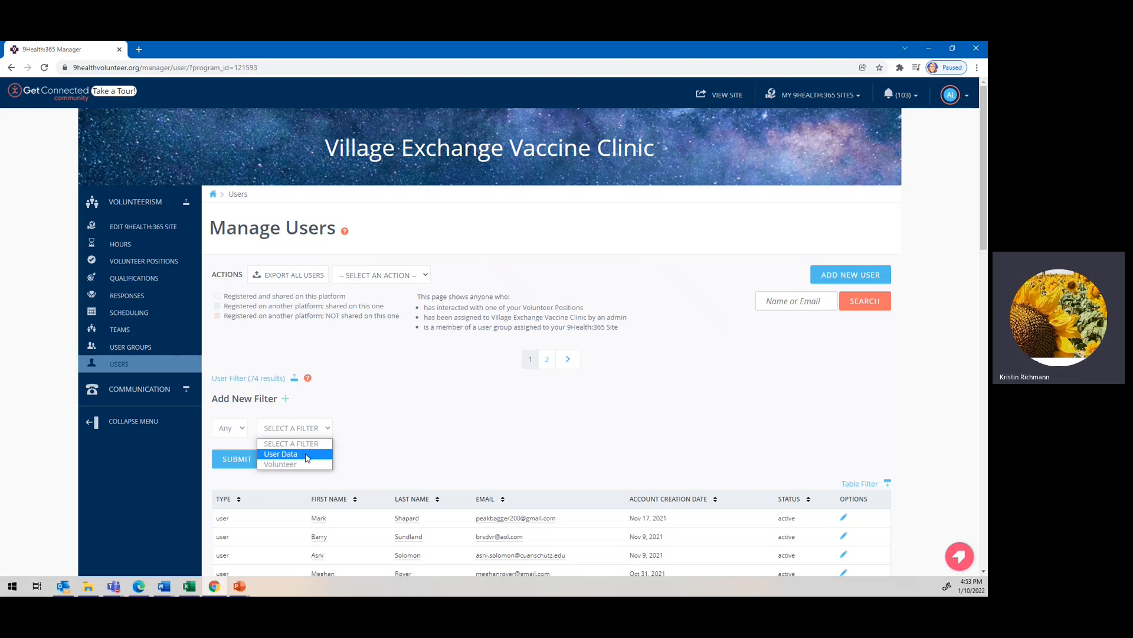
click(307, 458)
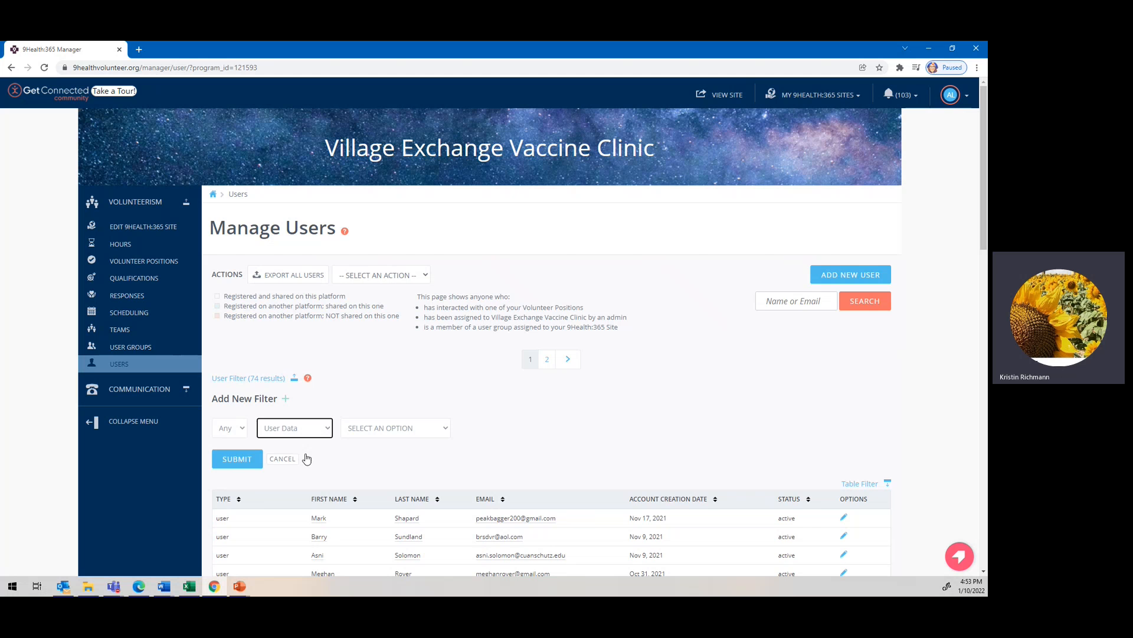
click(436, 436)
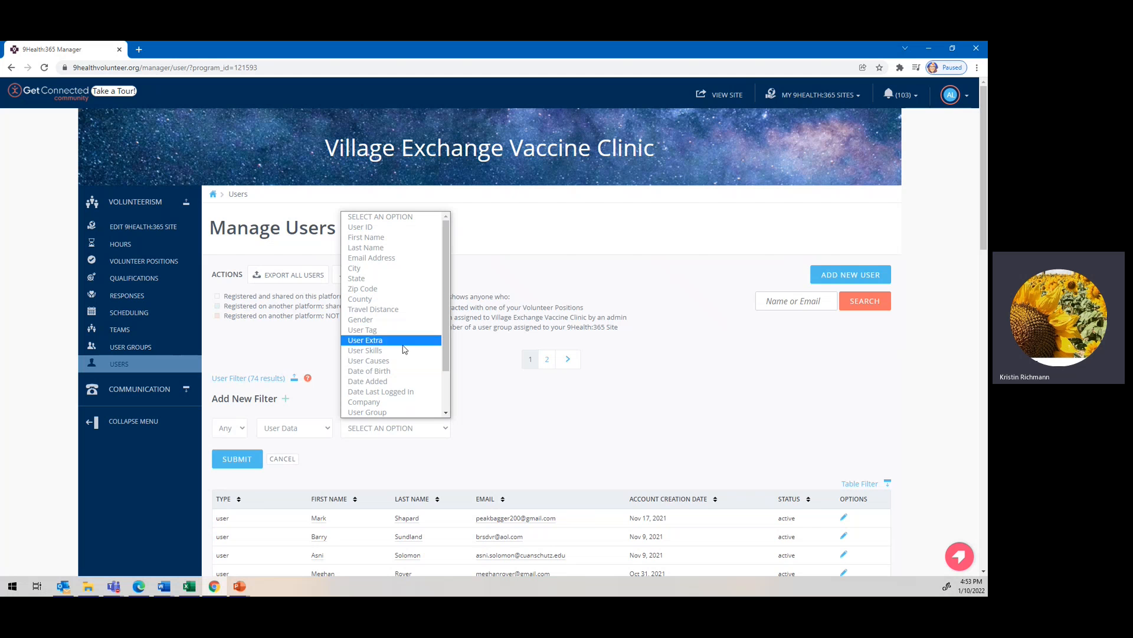
click(476, 379)
click(308, 429)
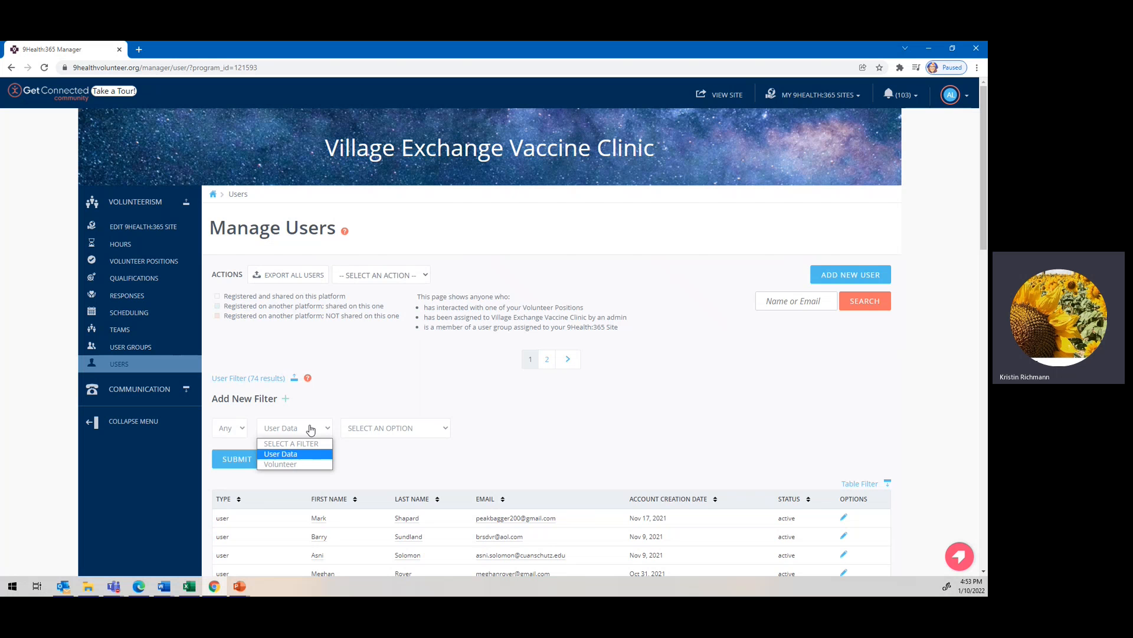
click(295, 466)
click(397, 429)
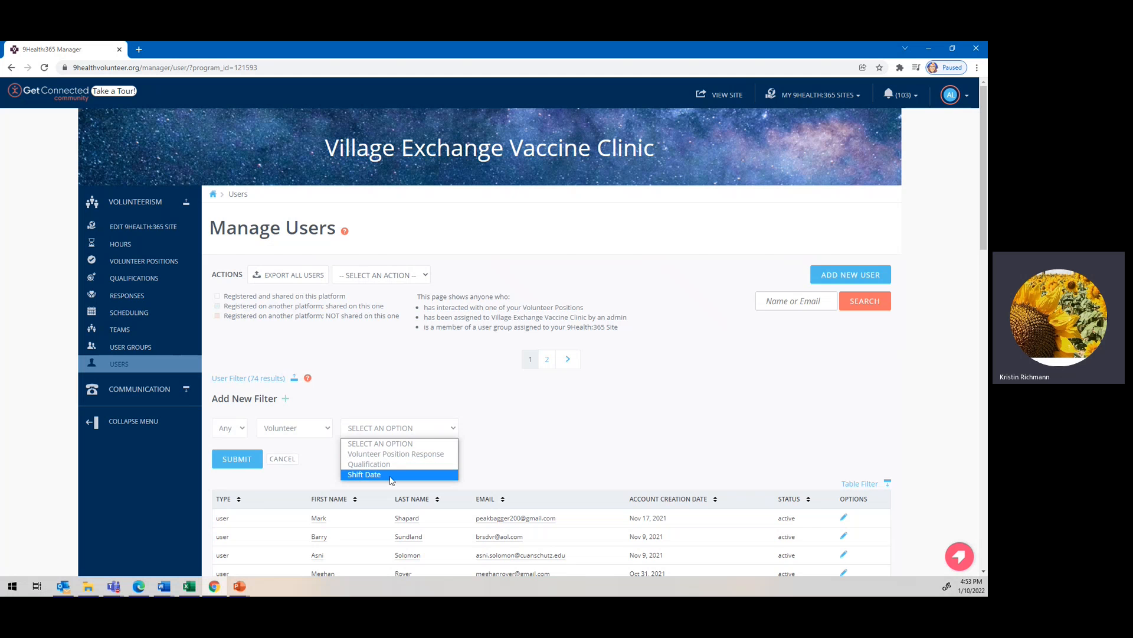
click(407, 454)
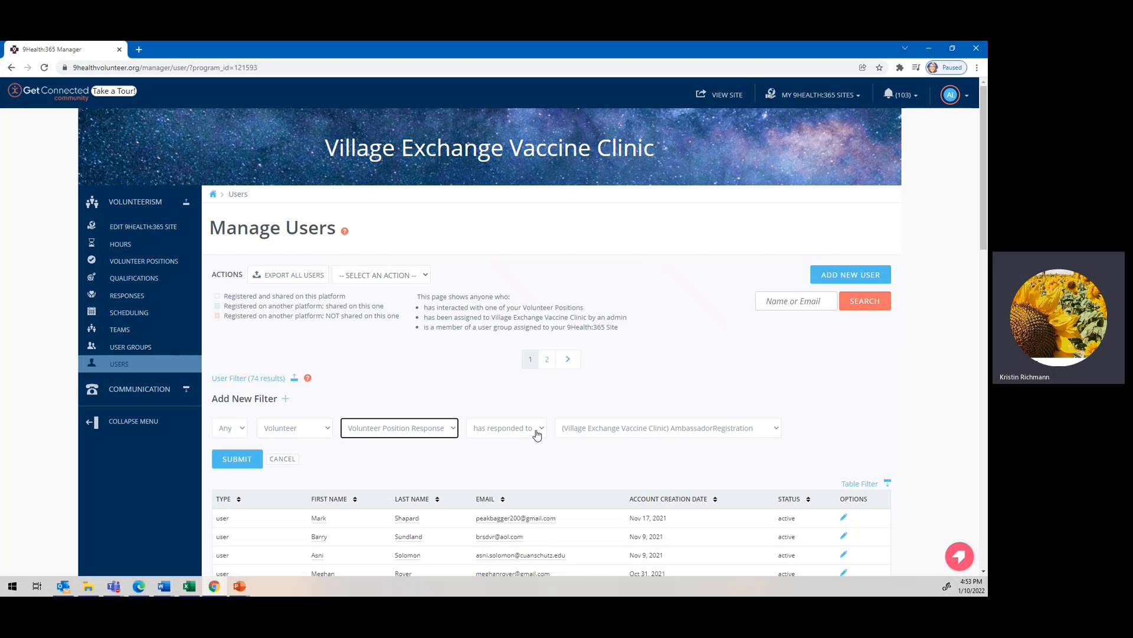
Complete the condition as 'has responded to' Observer (medical position) and submit, showing 6 users.
click(519, 435)
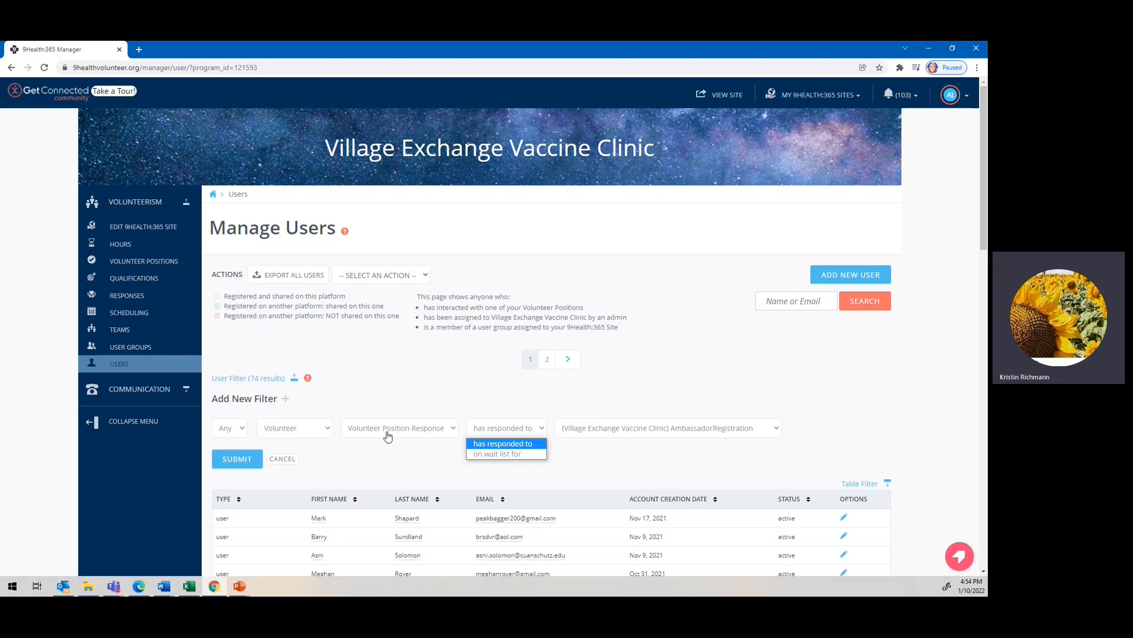
click(500, 444)
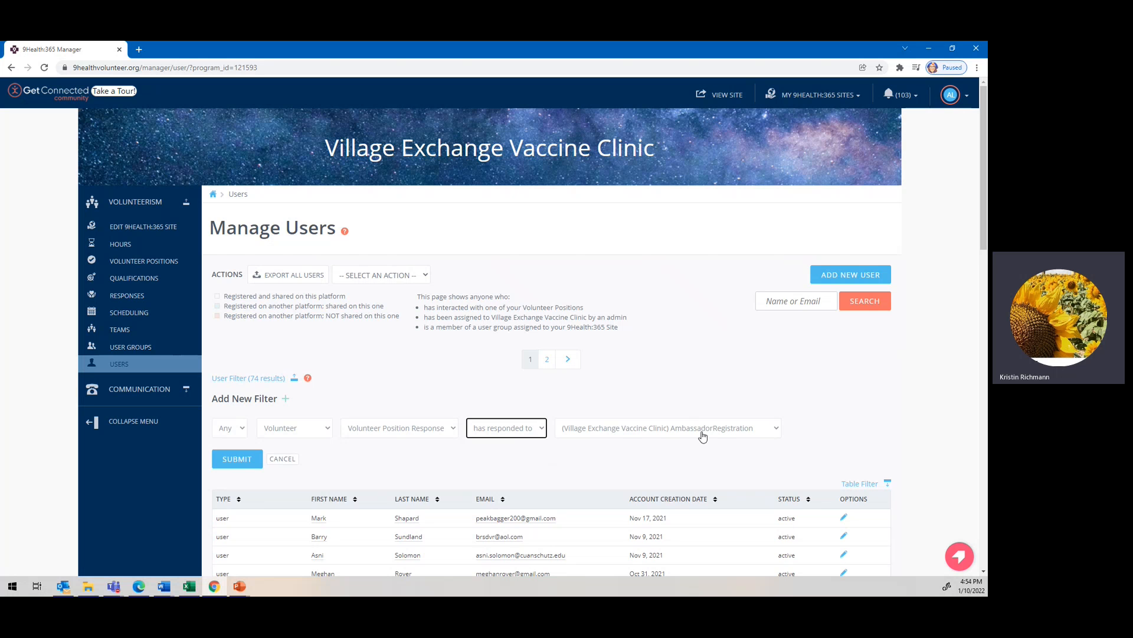
click(703, 435)
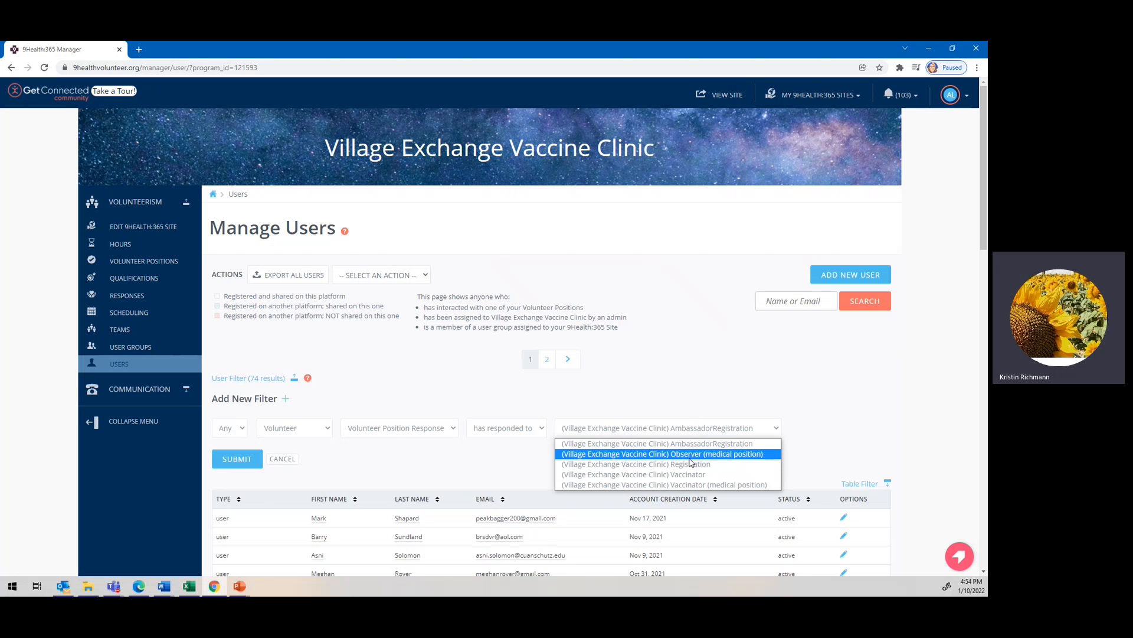
click(689, 458)
click(232, 464)
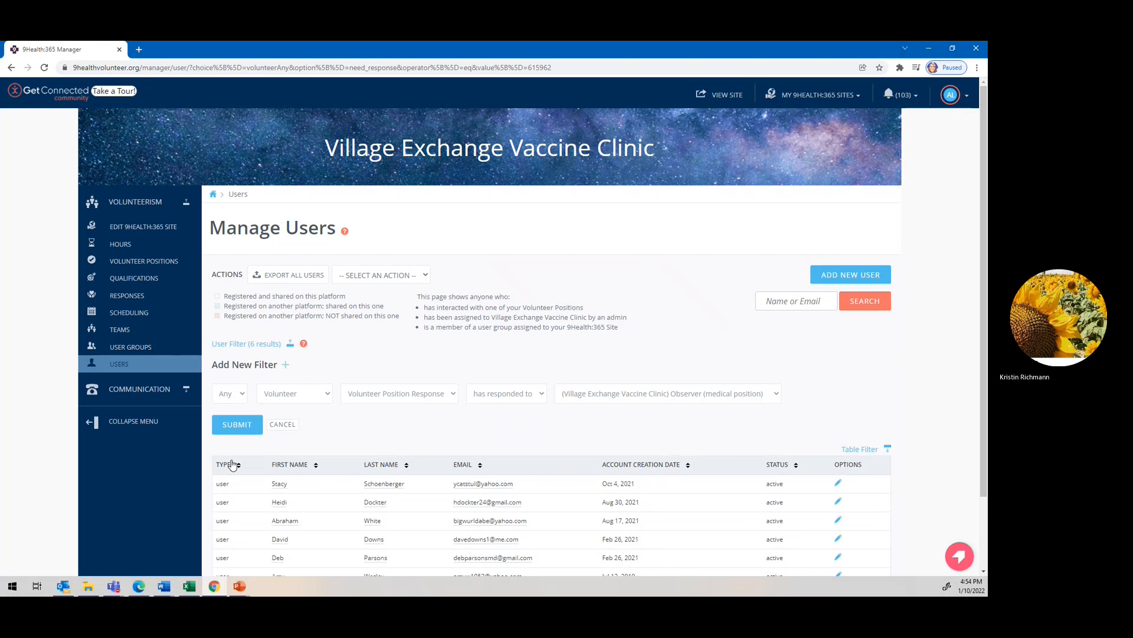
Export the six filtered volunteers using Export Users and Export Current User List.
scroll(519, 479, down, 1)
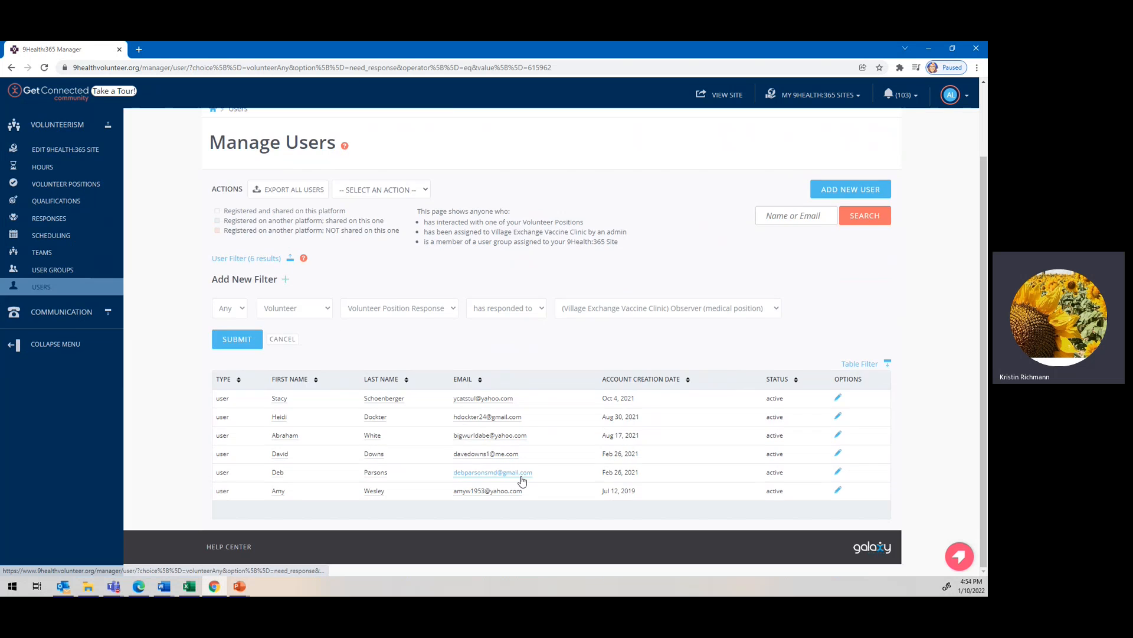
scroll(522, 480, up, 1)
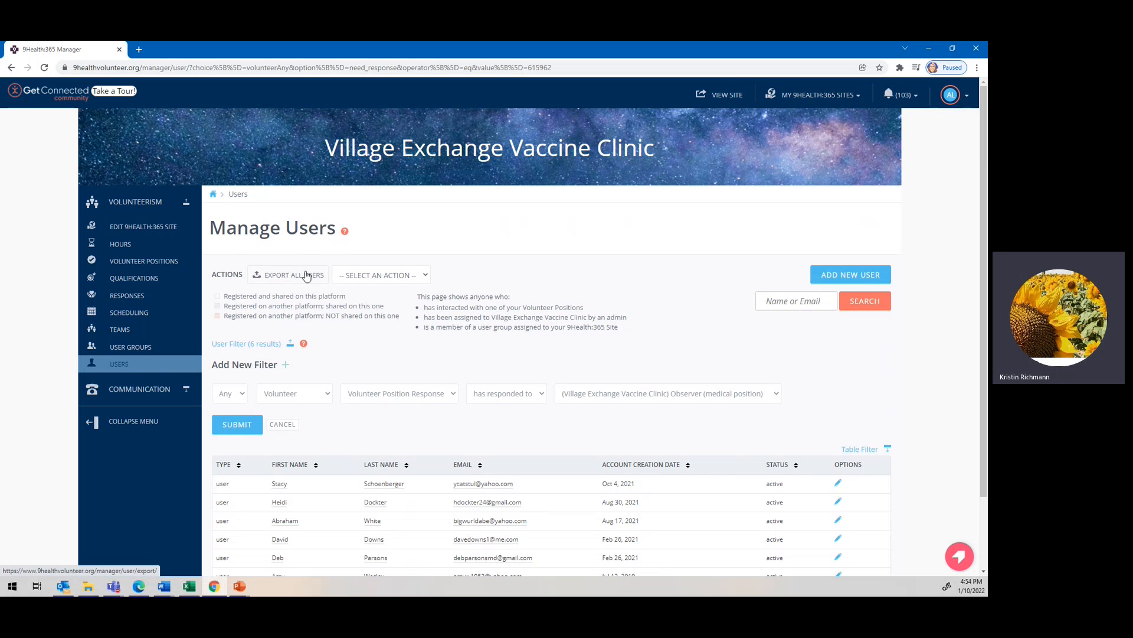
click(352, 278)
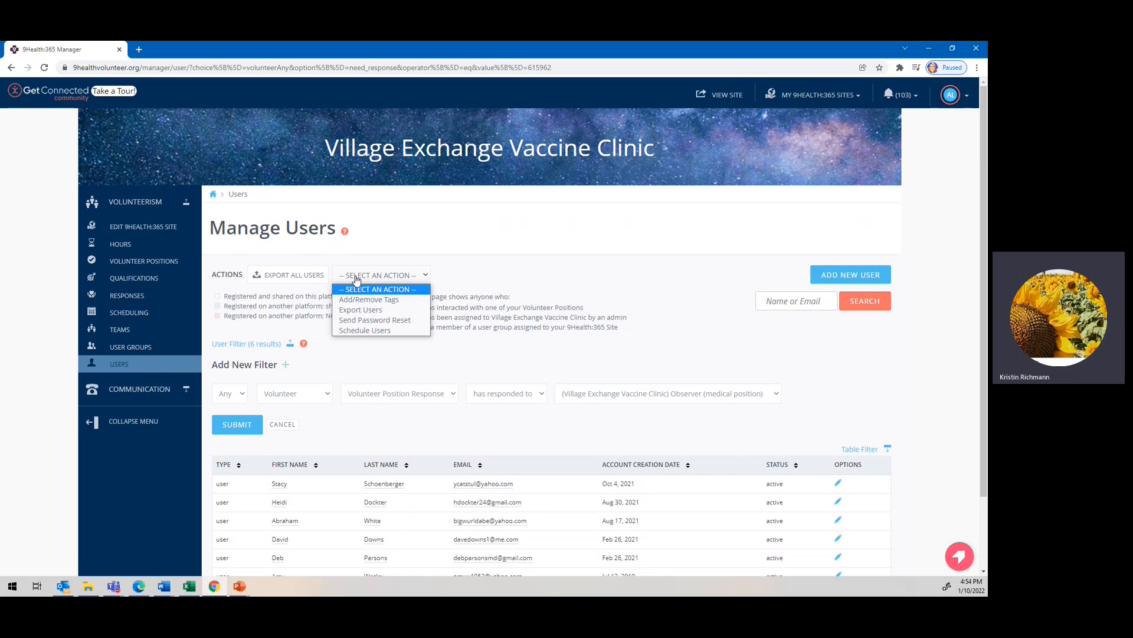
click(367, 310)
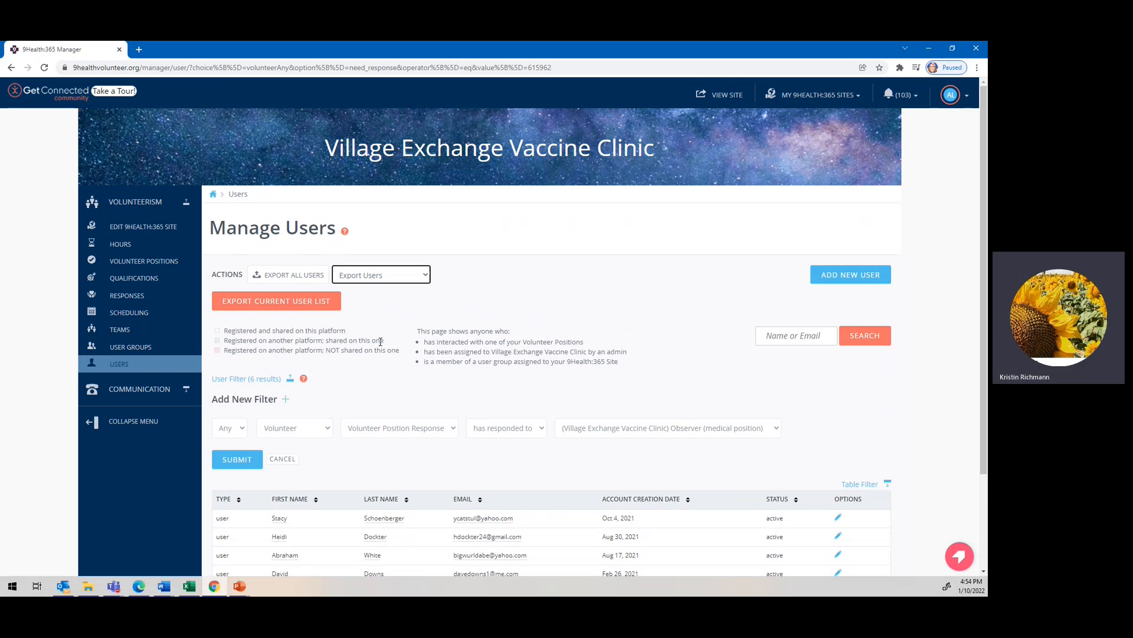
click(291, 306)
On the Responses page, filter responses to dates 12/01/2021 through 01/10/2022.
click(132, 299)
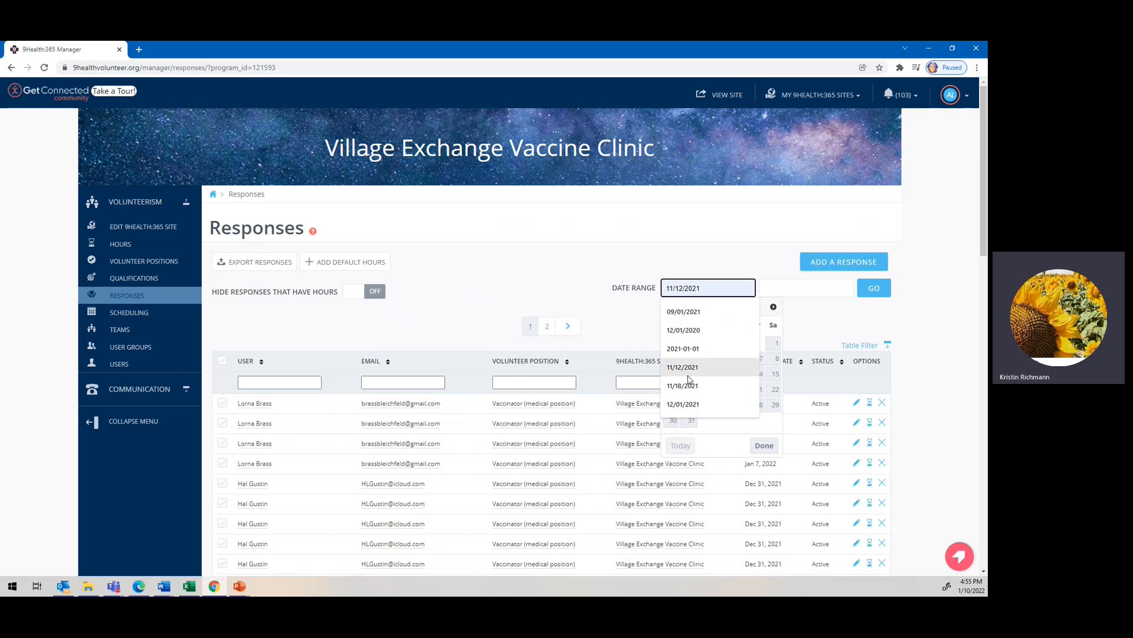
click(683, 404)
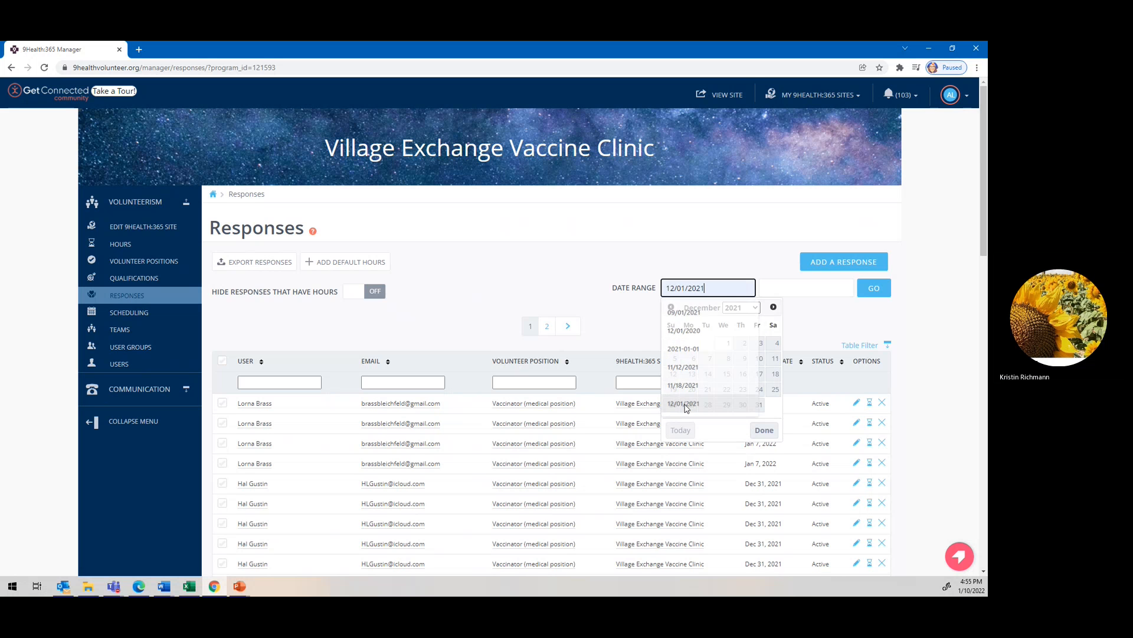
click(794, 290)
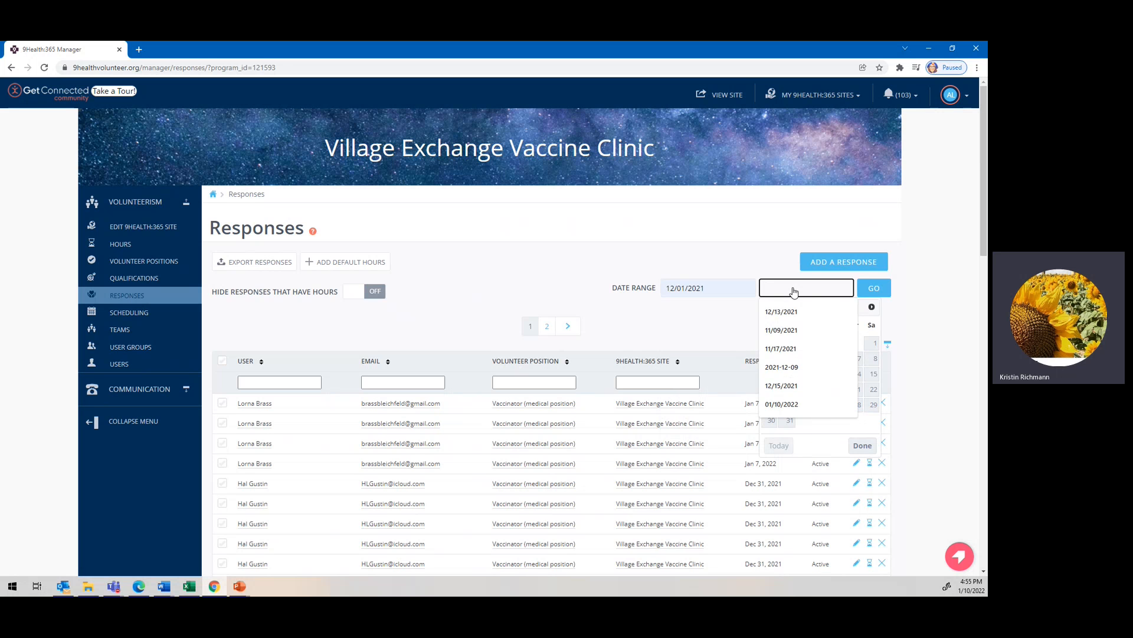
click(862, 319)
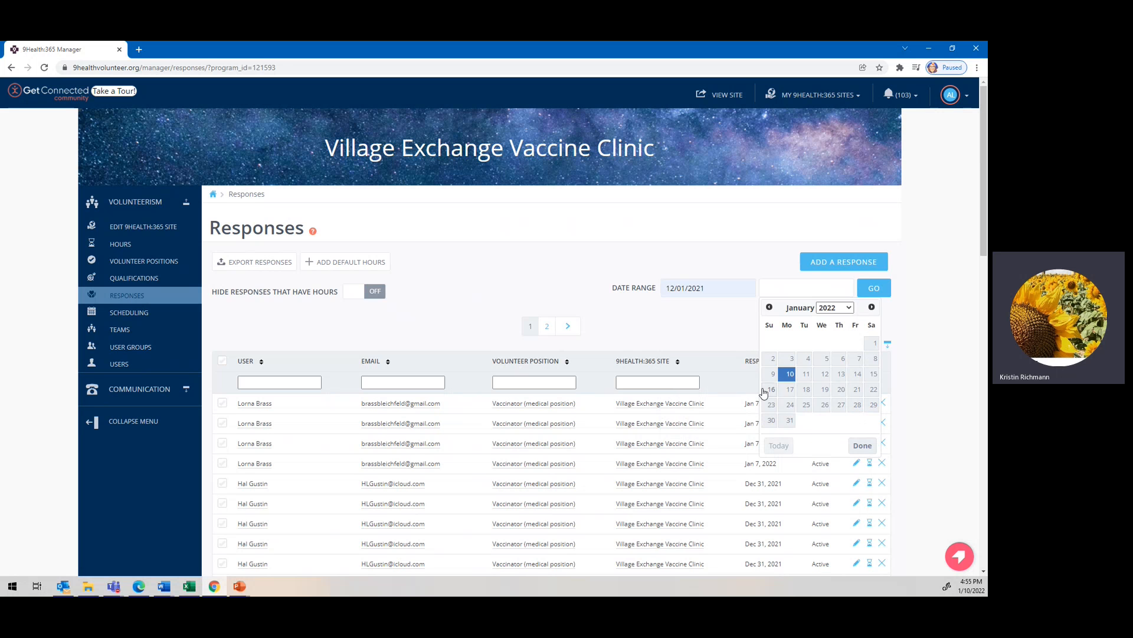
click(789, 374)
click(876, 289)
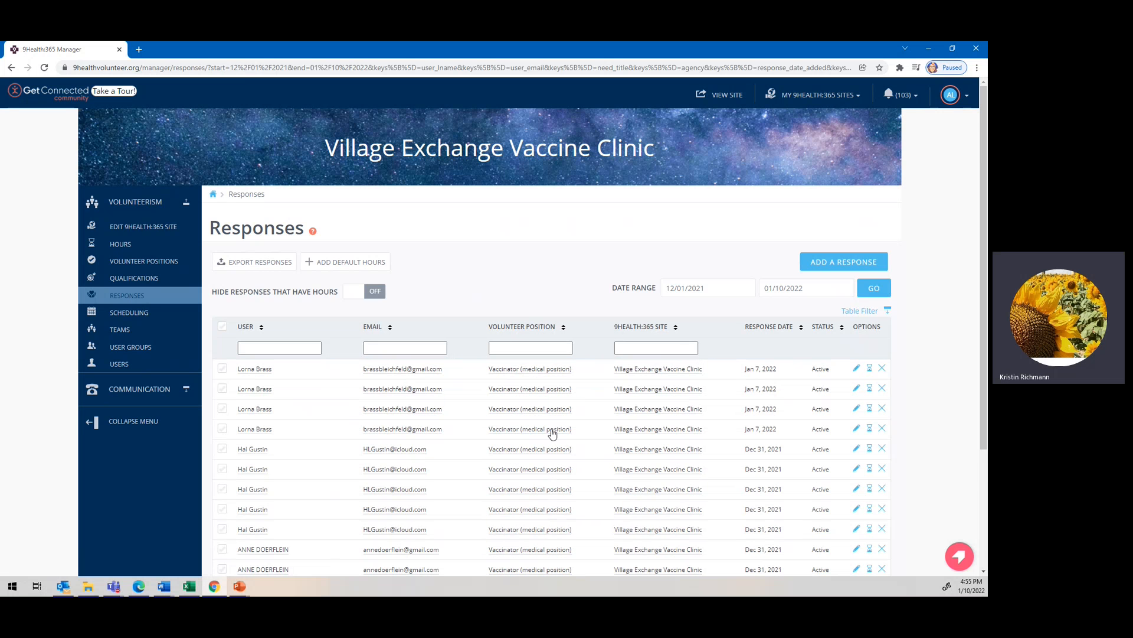
scroll(552, 434, down, 3)
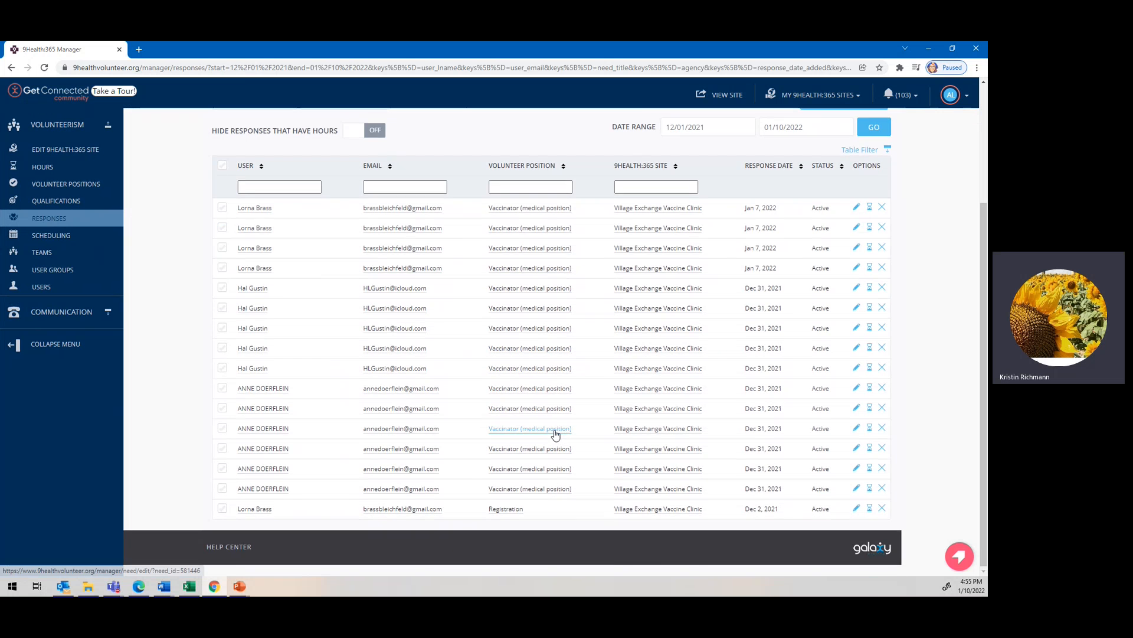
scroll(555, 434, up, 3)
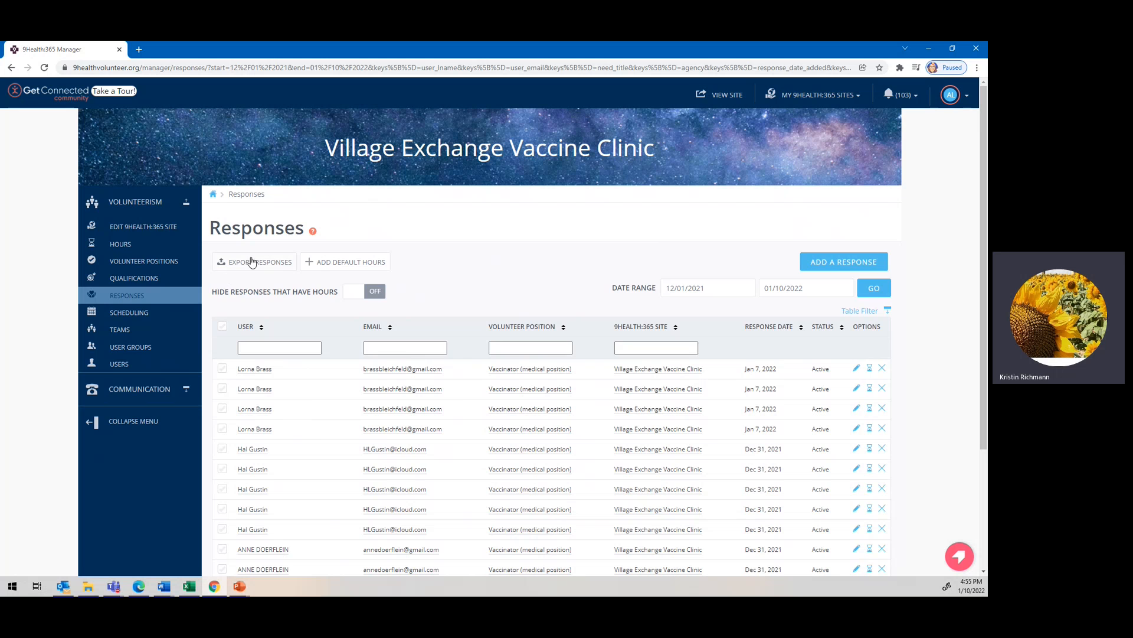
In Export Responses, replace the recipient e-mail with the manager's own autofilled address.
click(252, 261)
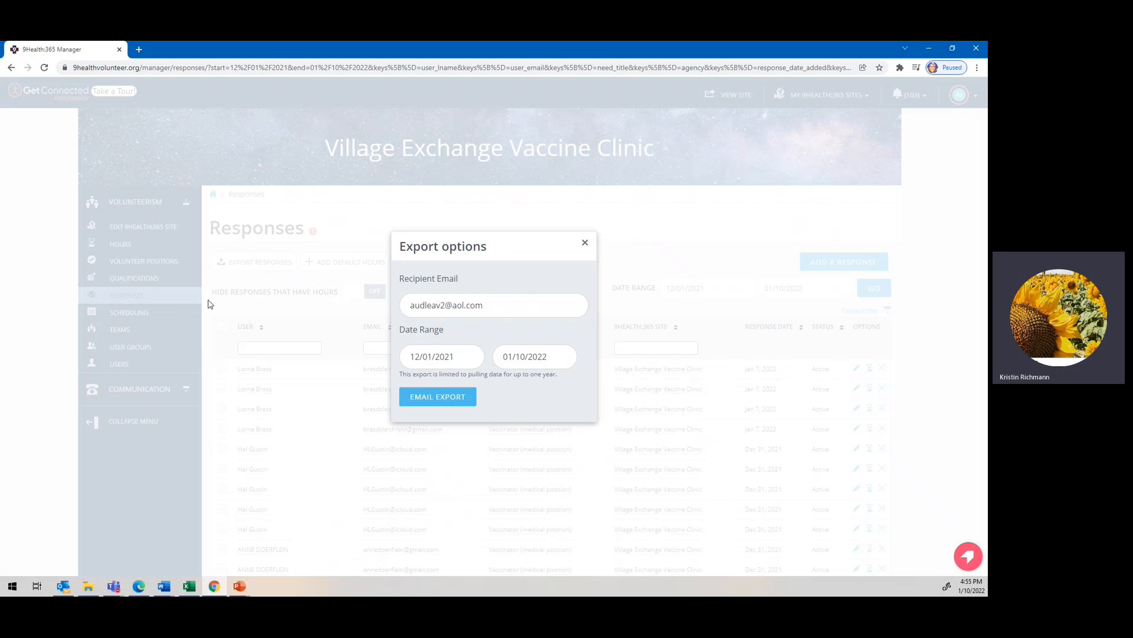
click(585, 243)
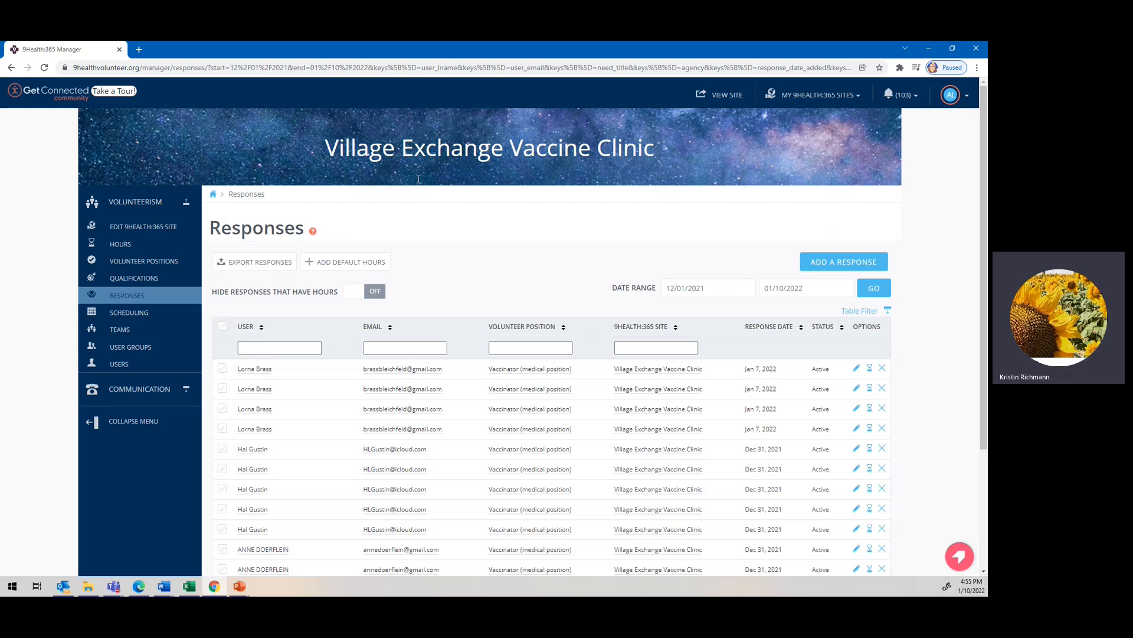
click(271, 262)
triple_click(455, 306)
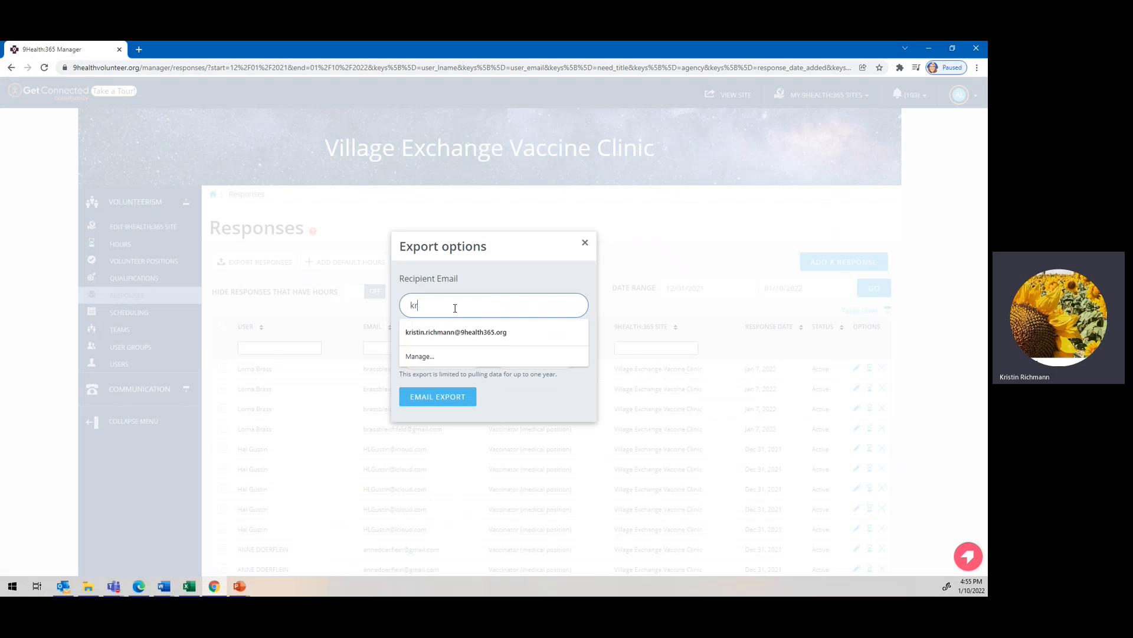
click(520, 334)
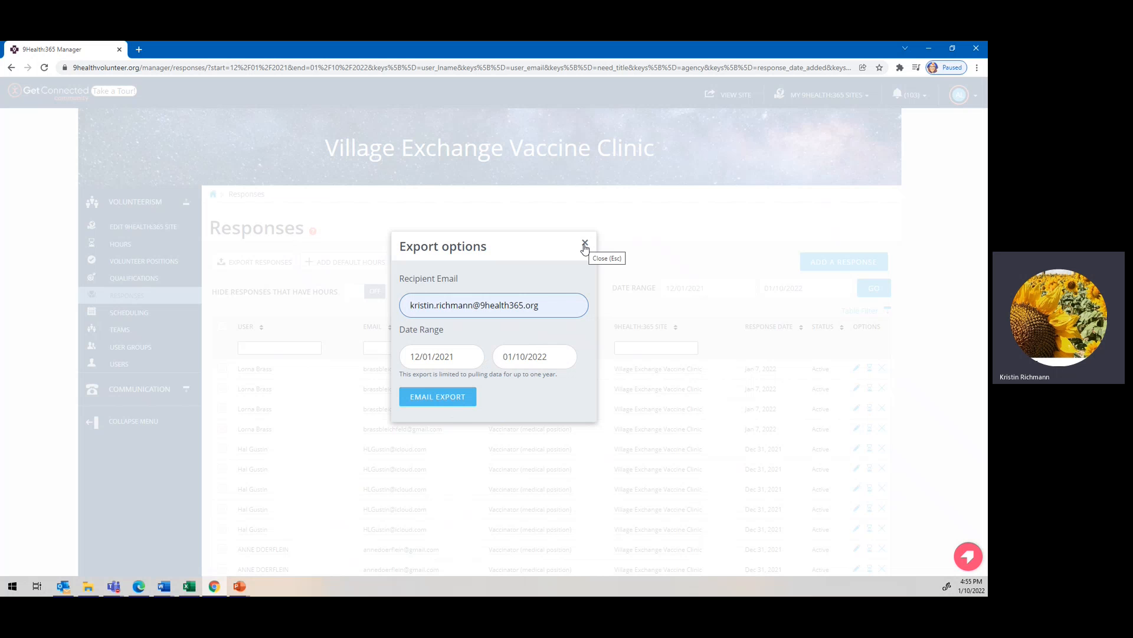
click(585, 244)
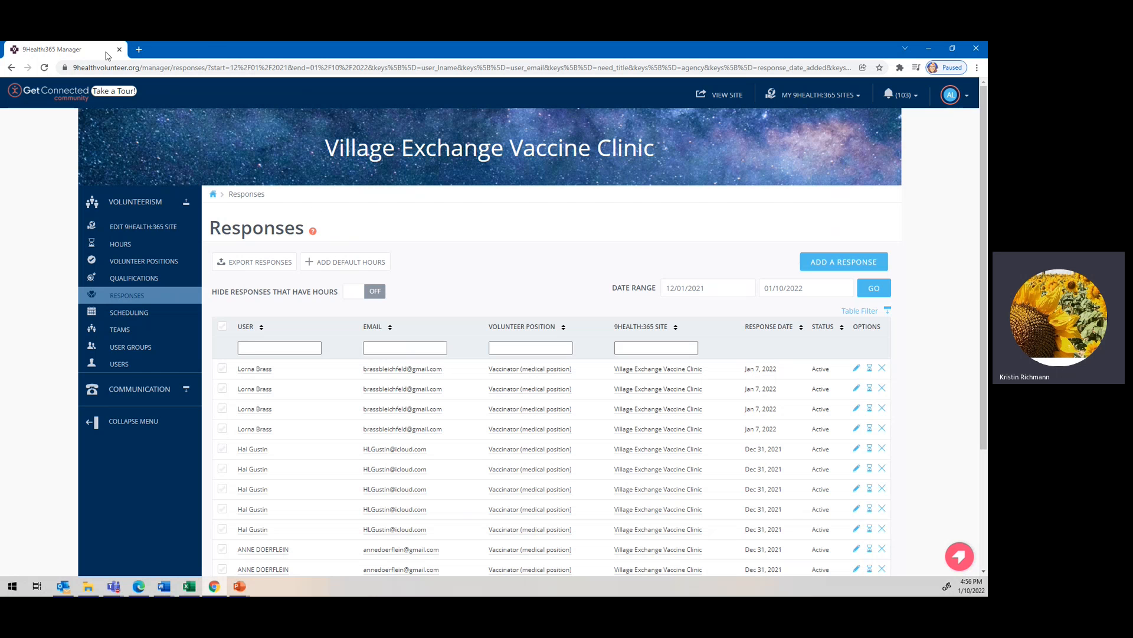
click(139, 49)
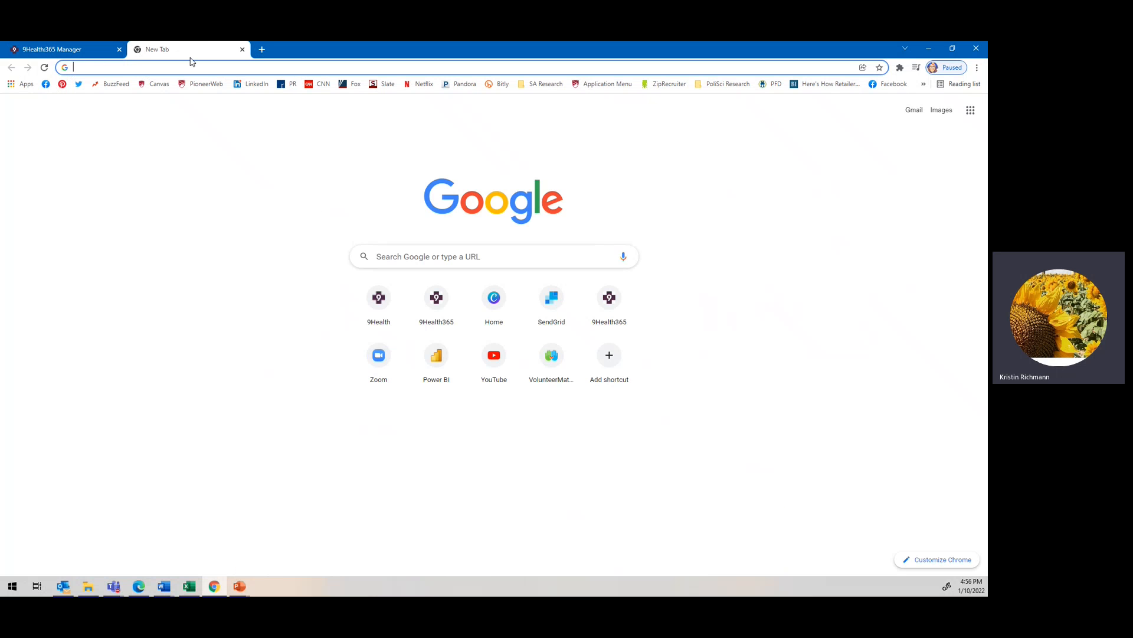
click(241, 50)
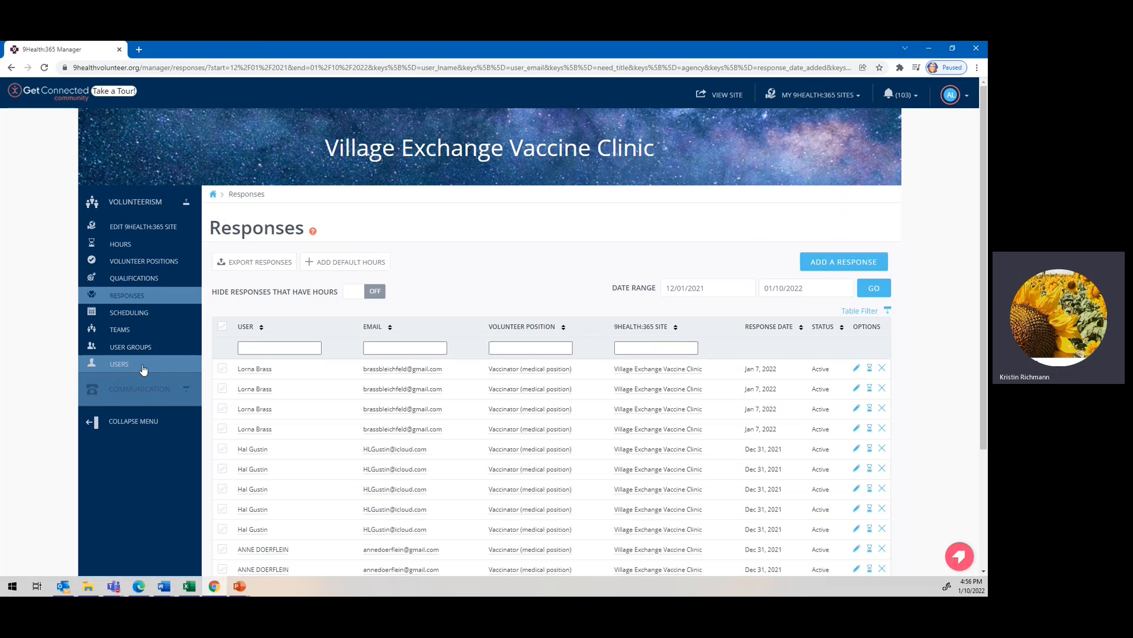